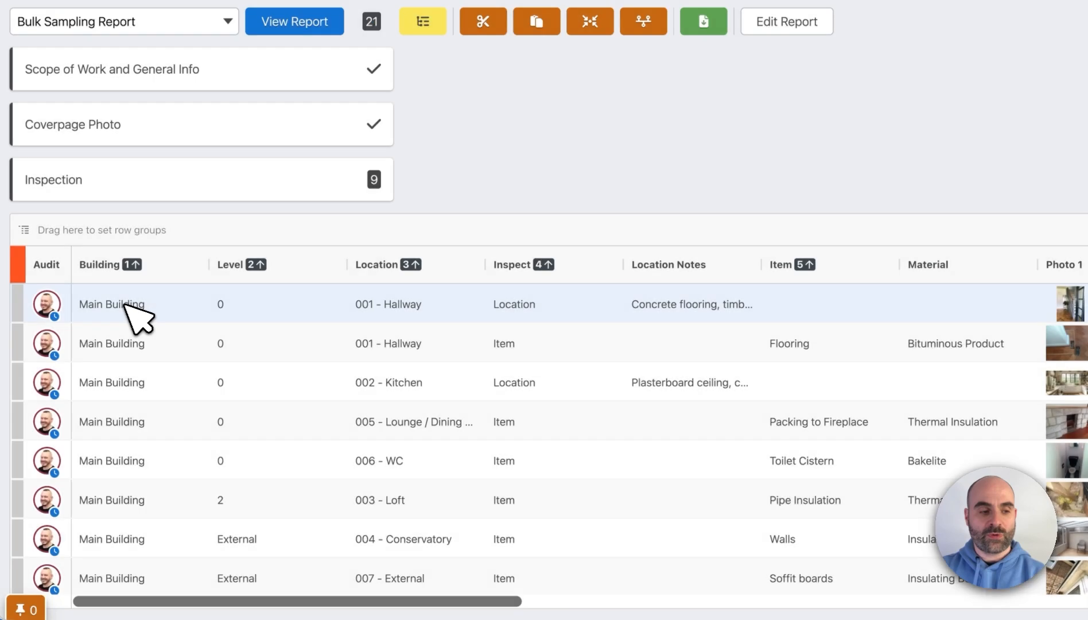
Step: Copy the inspection table cells from Building through Material for the rows from the first 001 - Hallway to 004 - Conservatory
left_click(126, 306)
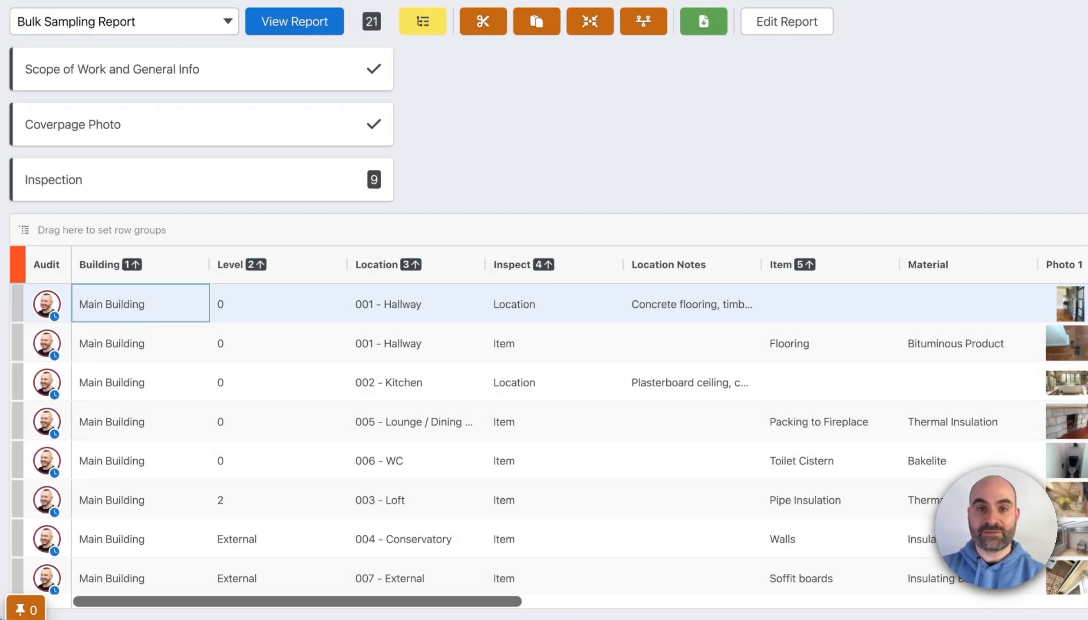
left_click_drag(126, 306, 928, 541)
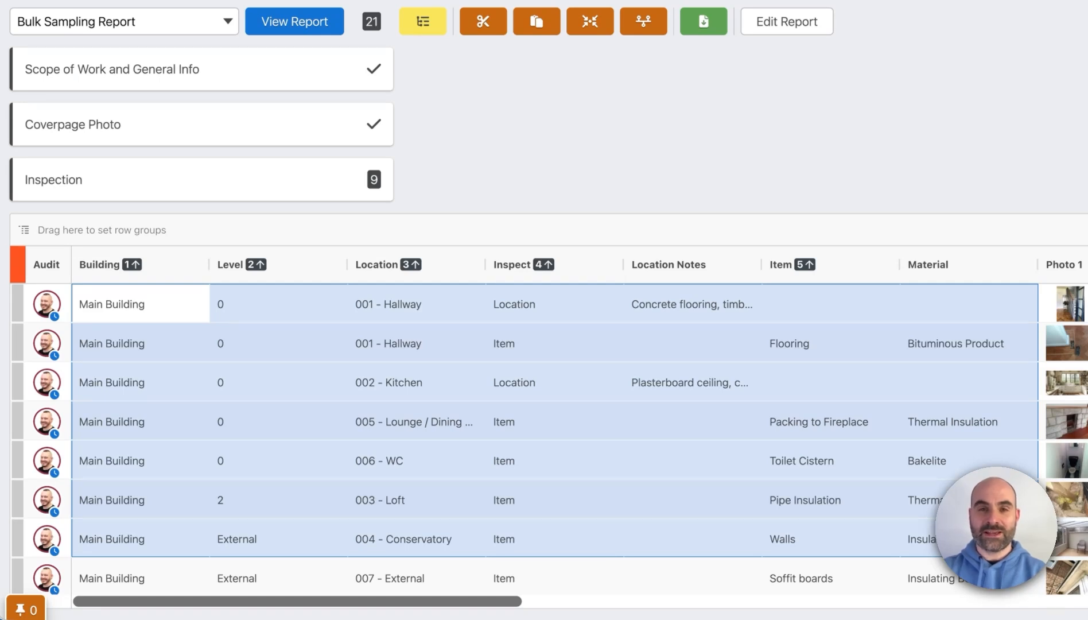
key("super+c")
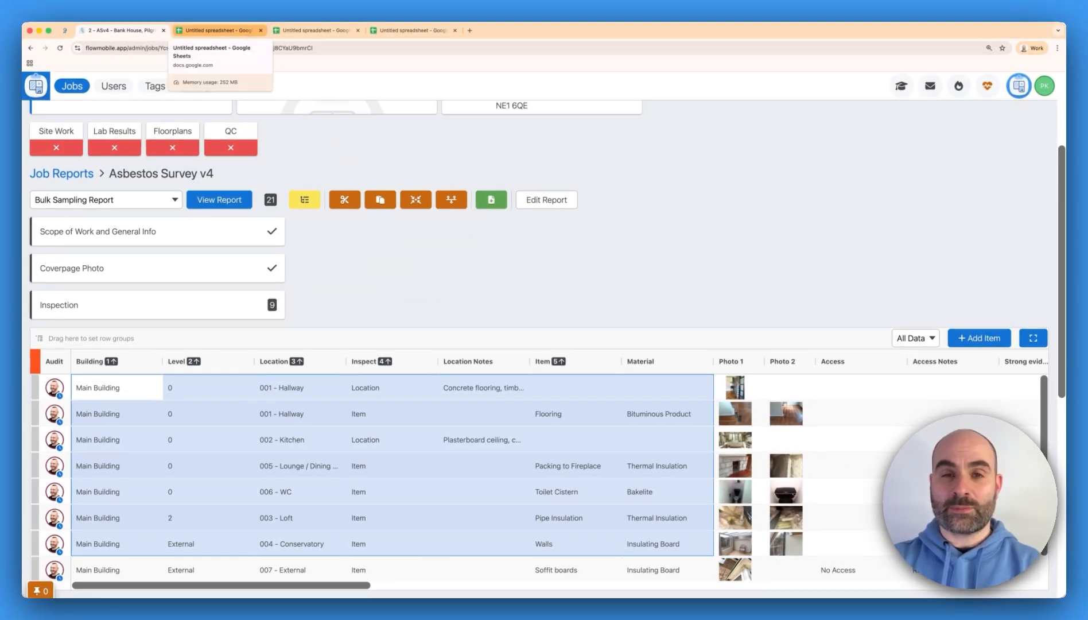
Step: Switch to the first blank Google Sheets spreadsheet and paste the copied inspection rows starting at cell A1
left_click(218, 30)
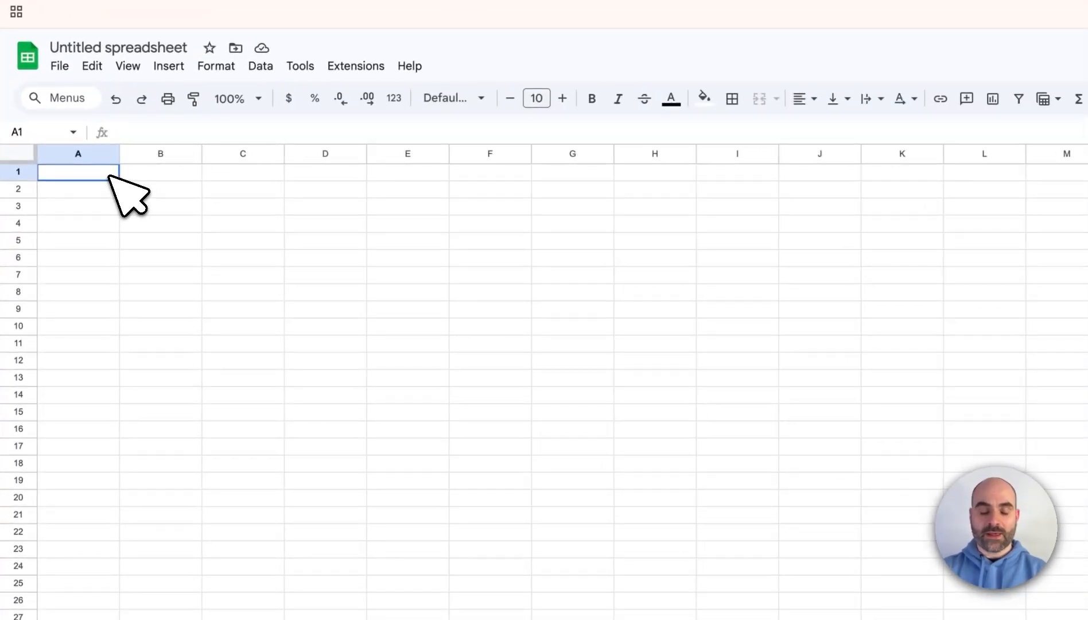
key("ctrl+v")
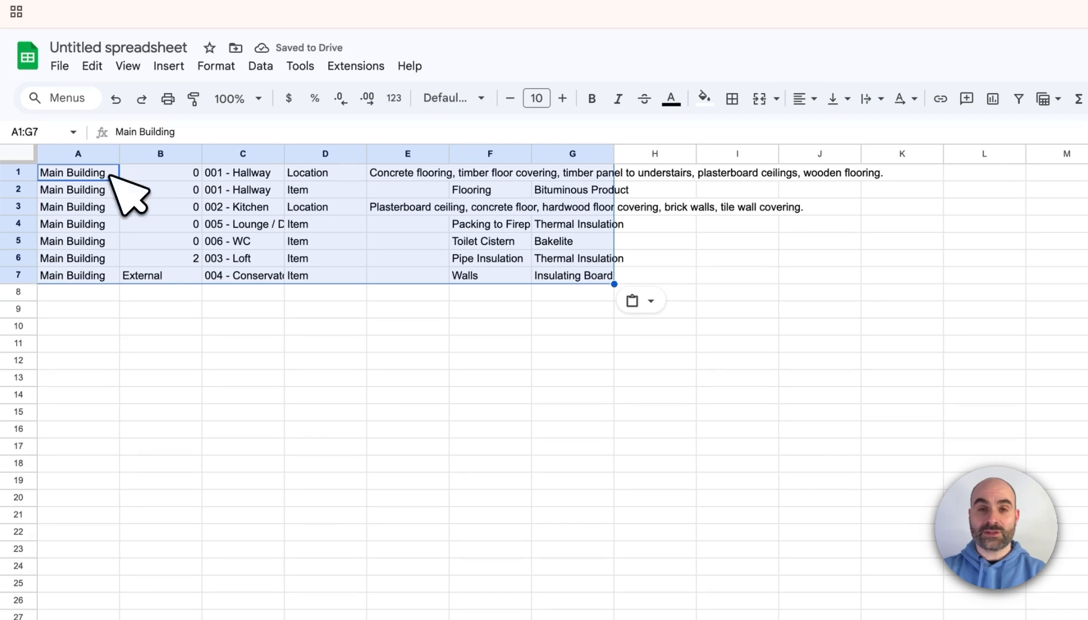
key("ctrl+z")
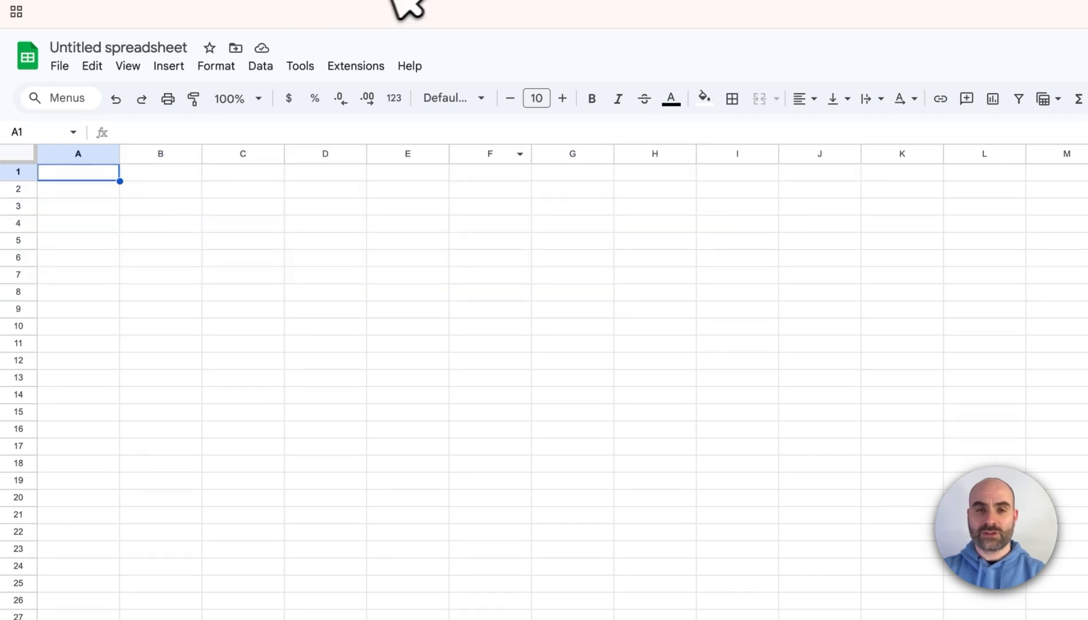
right_click(102, 176)
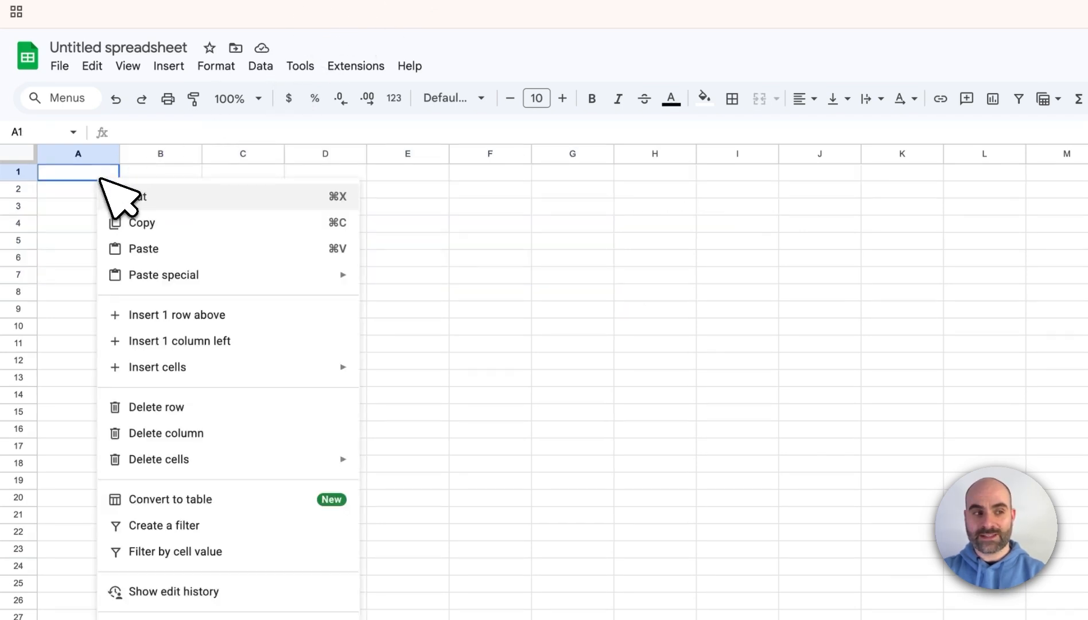
left_click(165, 252)
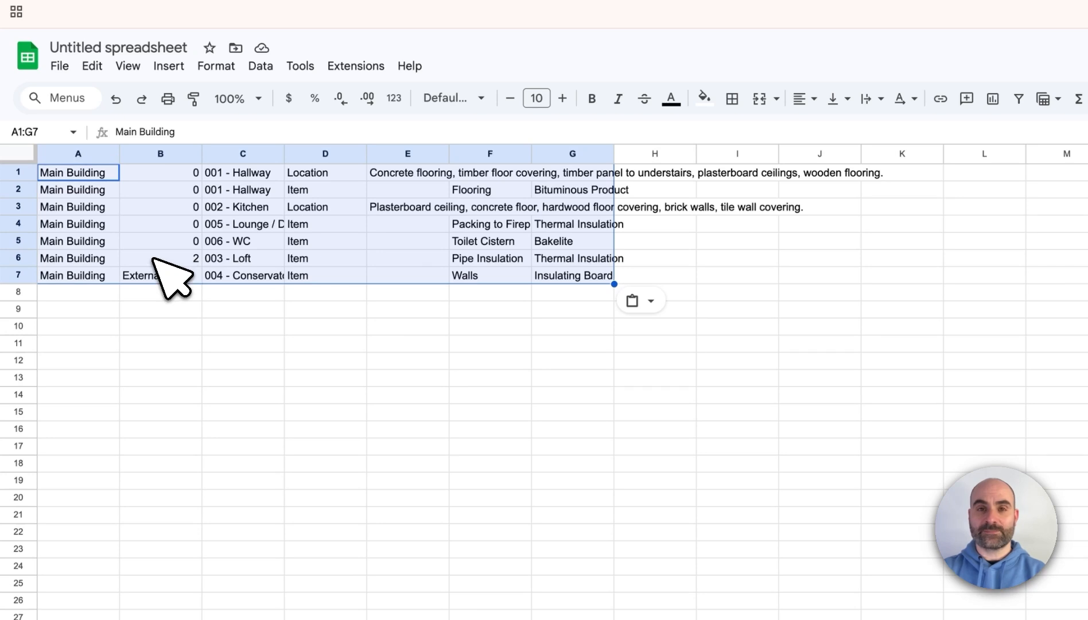
Step: Return to the Flow Mobile report and copy the selected inspection cells again without headers
left_click(135, 32)
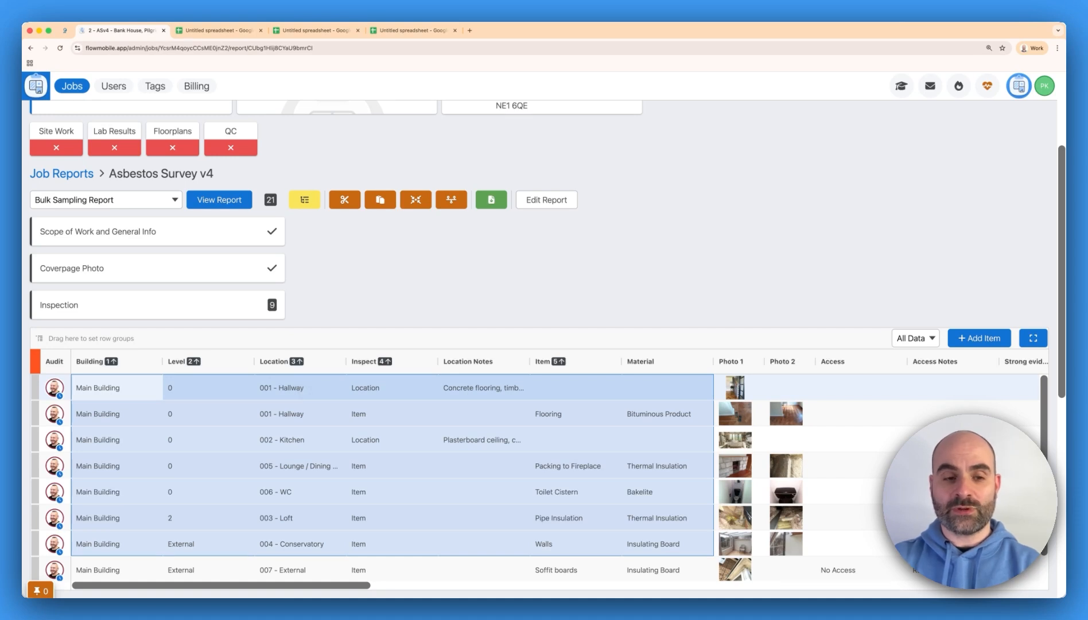
right_click(296, 384)
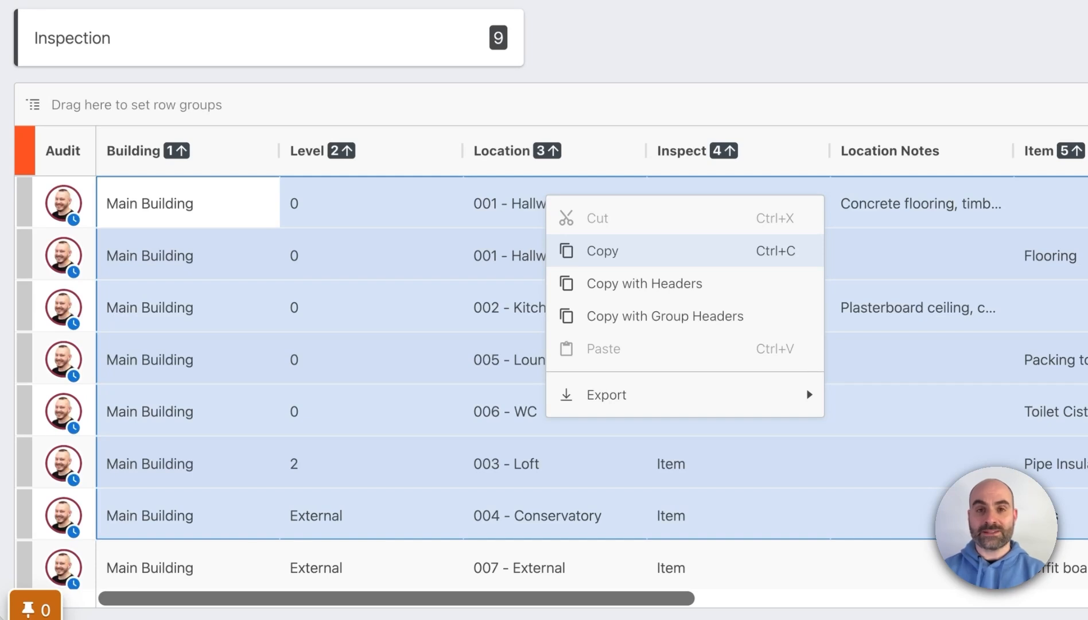
left_click(602, 251)
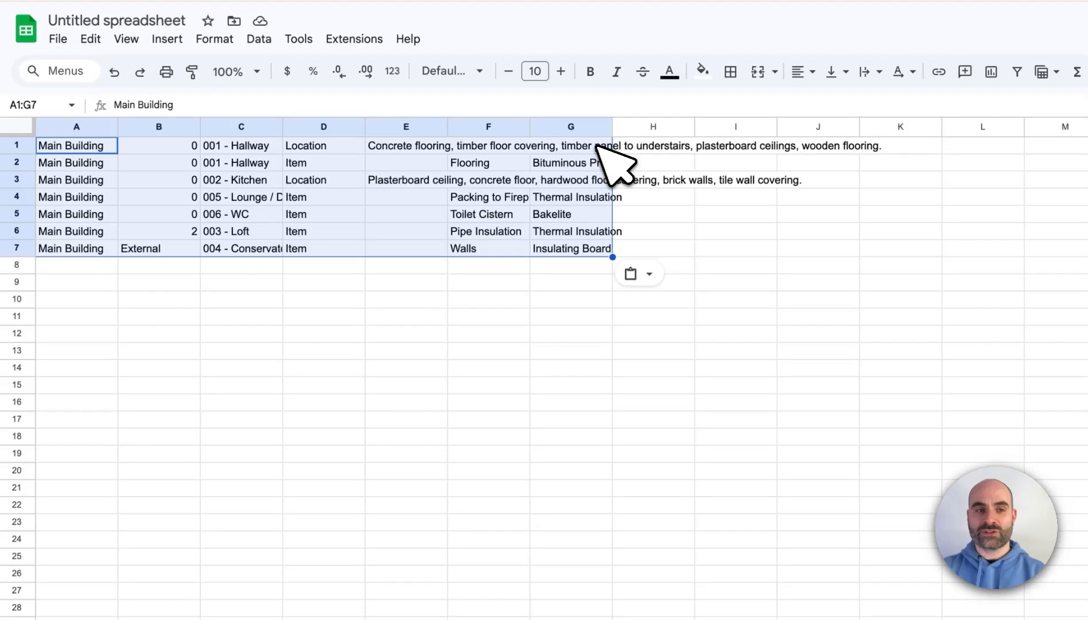
Step: Return to the Flow Mobile report and copy the selected inspection cells together with their column headers
left_click(140, 25)
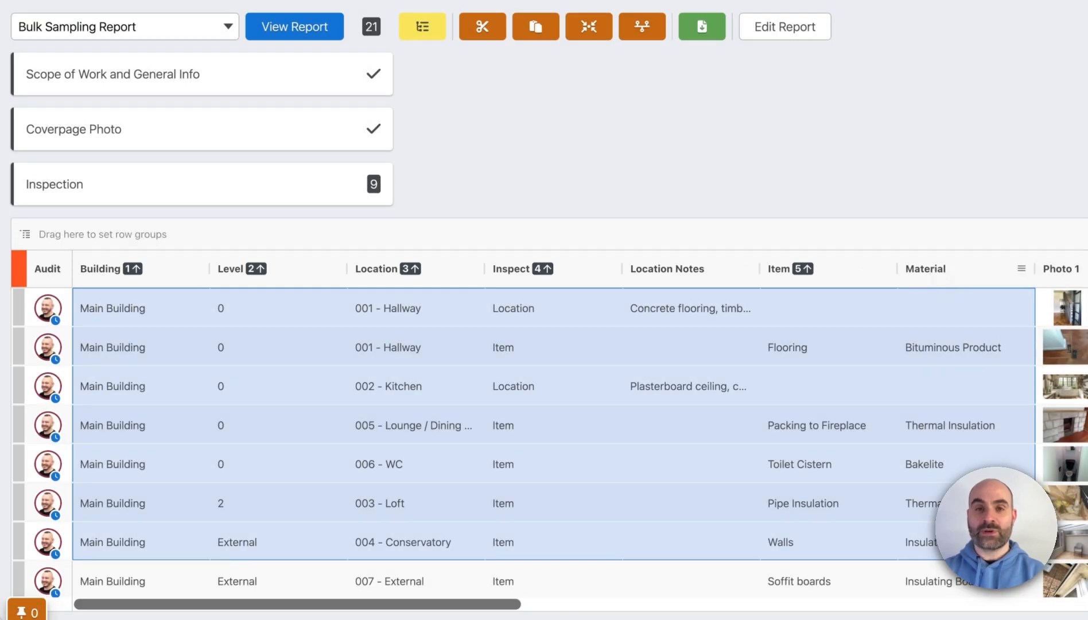
right_click(558, 303)
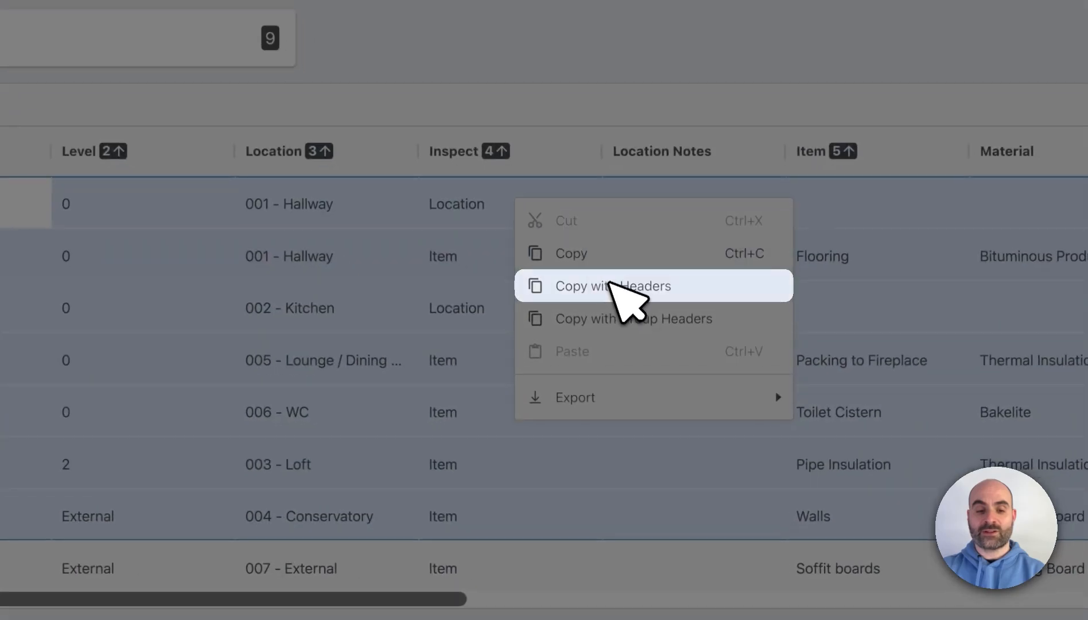
left_click(613, 285)
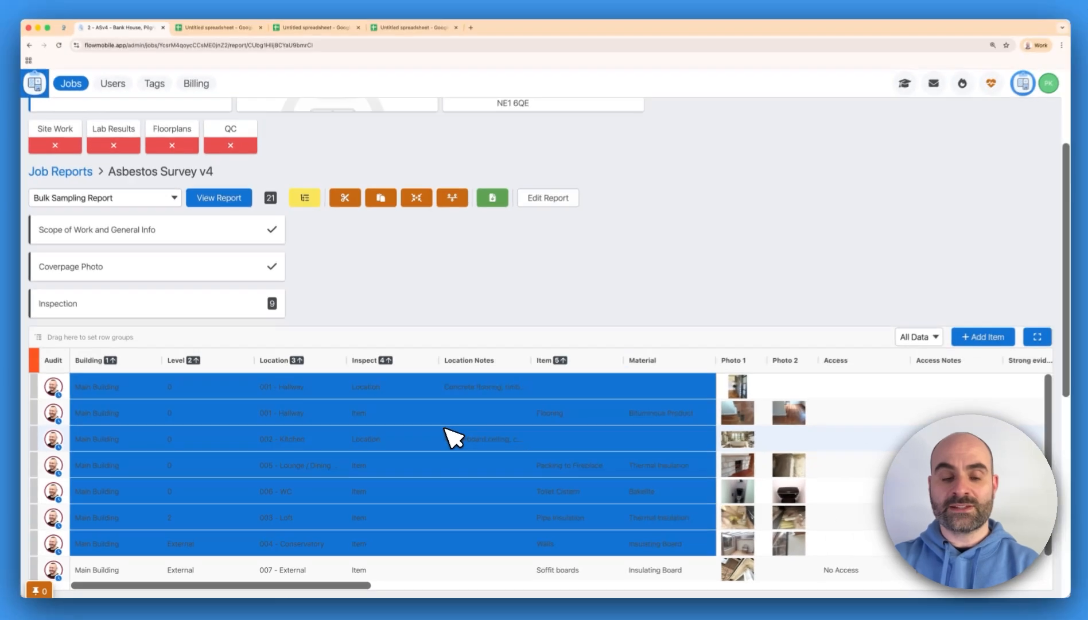
Step: Paste the rows with headers at A1 of the second Google Sheets spreadsheet and make the header cells A1:G1 bold
left_click(298, 32)
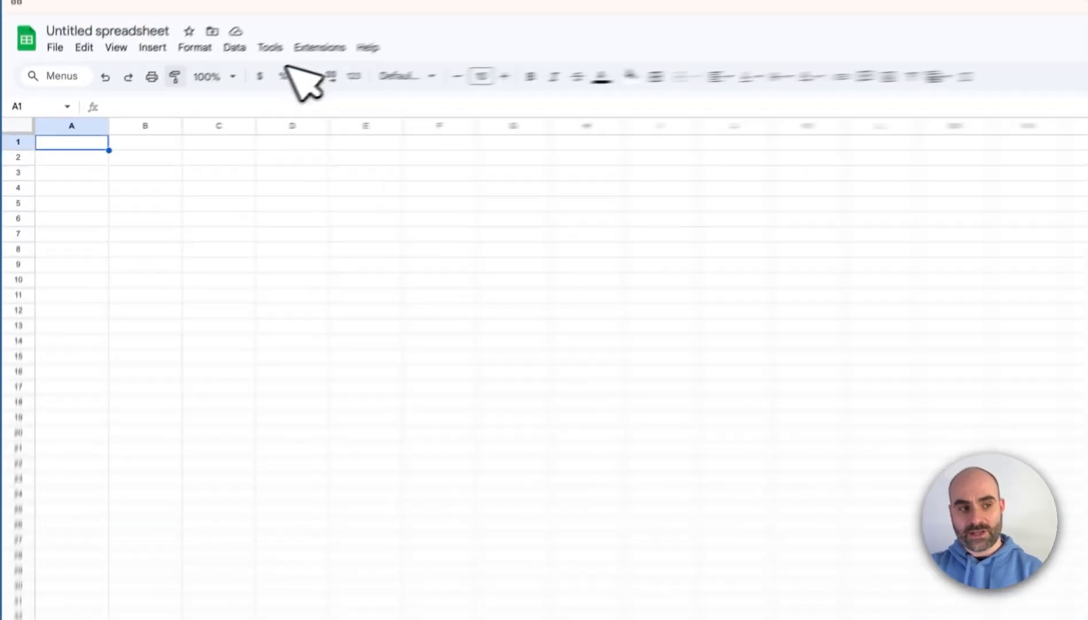
key("ctrl+v")
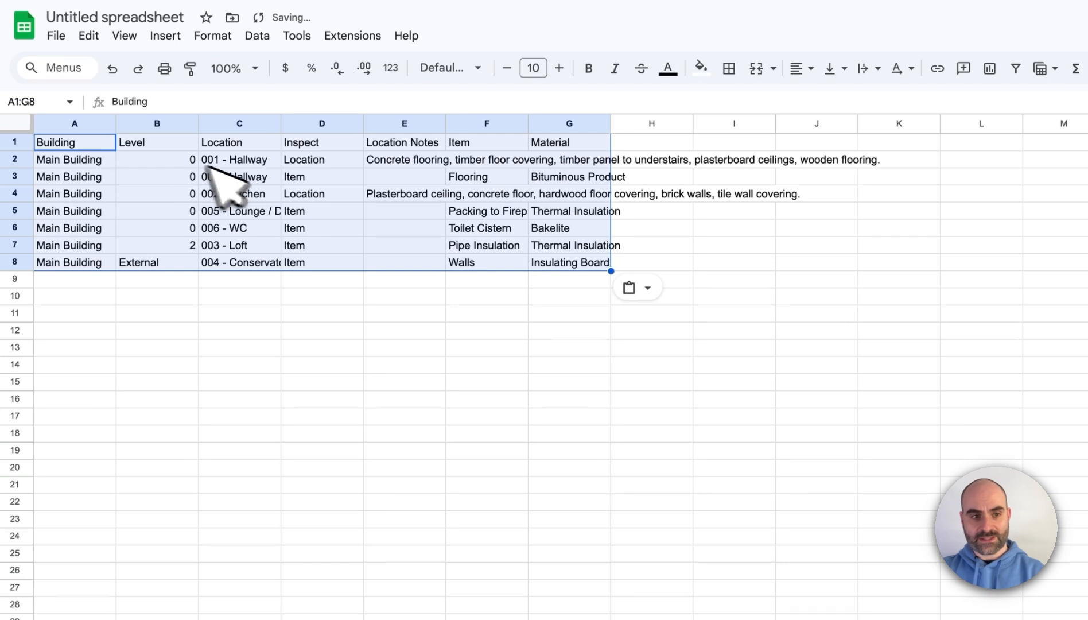
key("Escape")
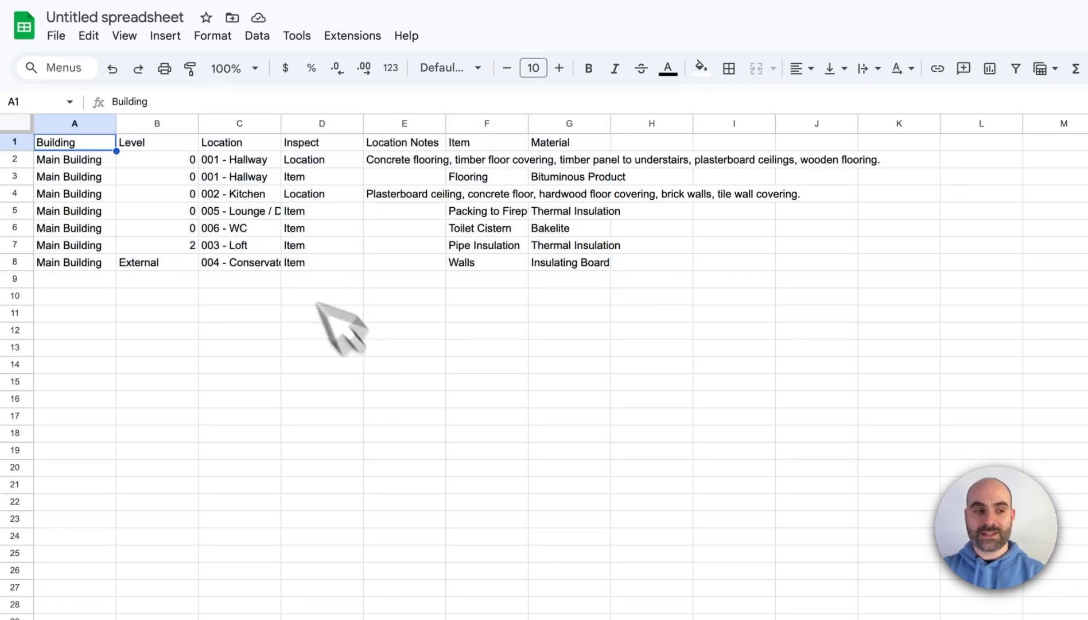
left_click_drag(87, 144, 563, 147)
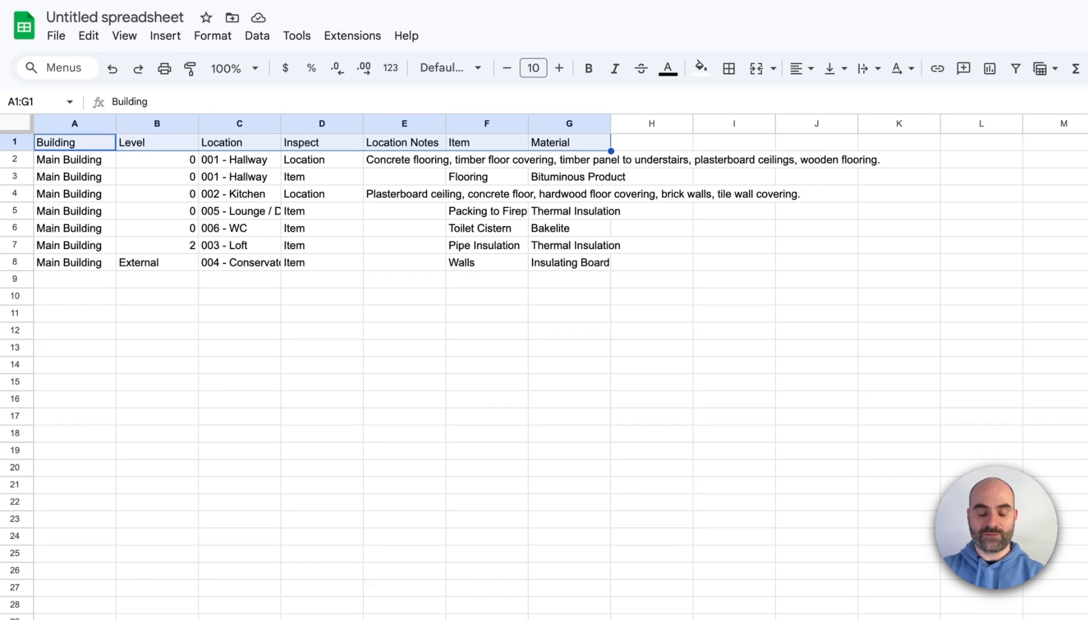
key("ctrl+b")
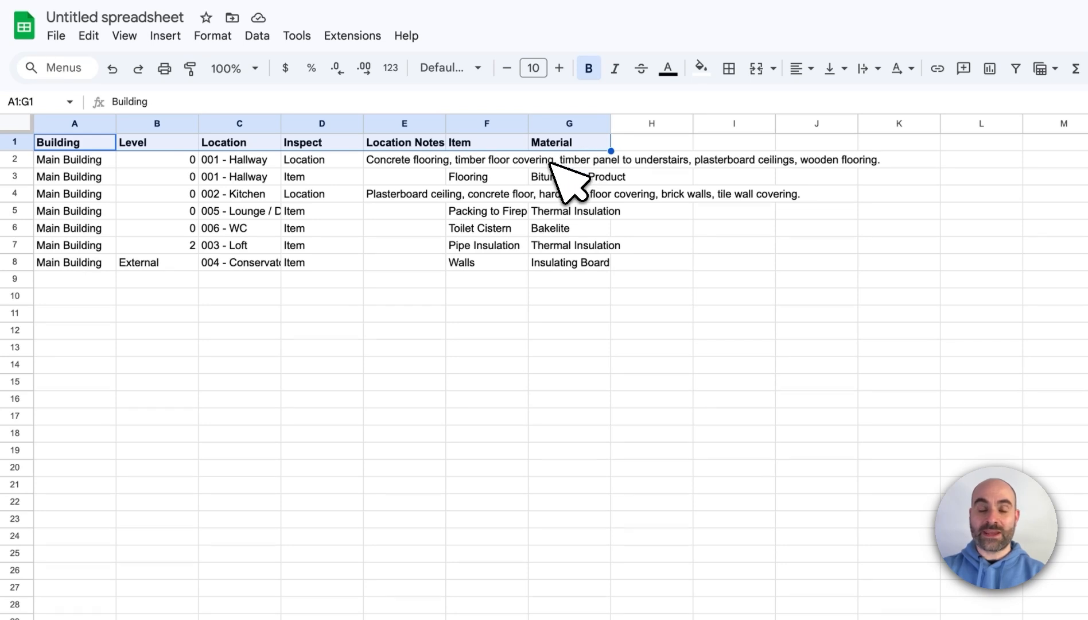
Step: Return to the Flow Mobile report, group the inspection table by the Inspect column and expand the Location and Item groups
left_click(130, 23)
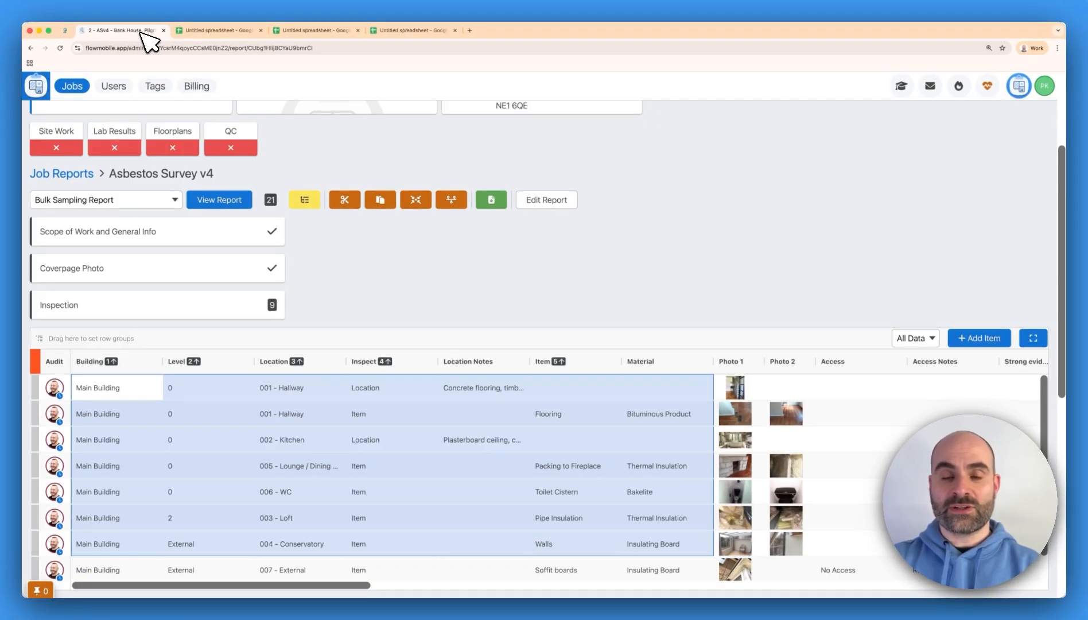
right_click(346, 389)
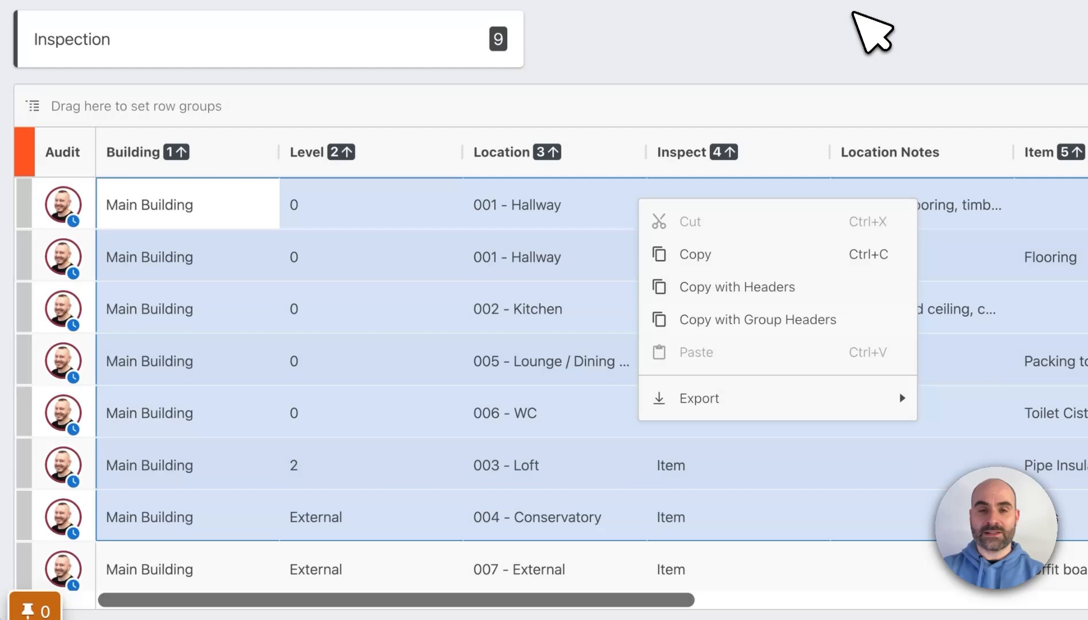
left_click(868, 28)
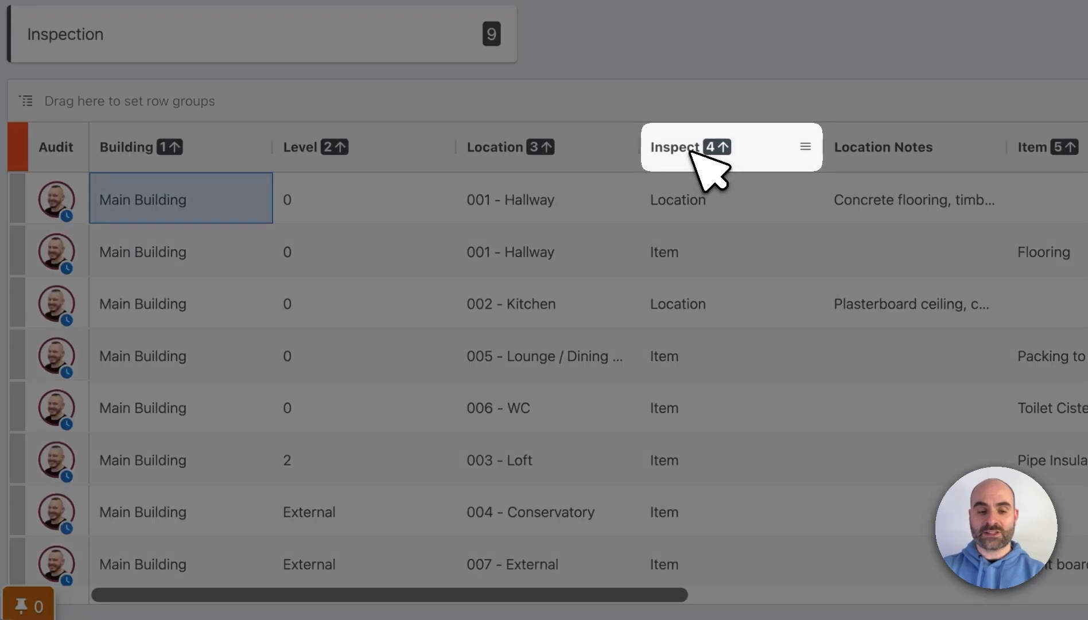
left_click_drag(718, 158, 239, 103)
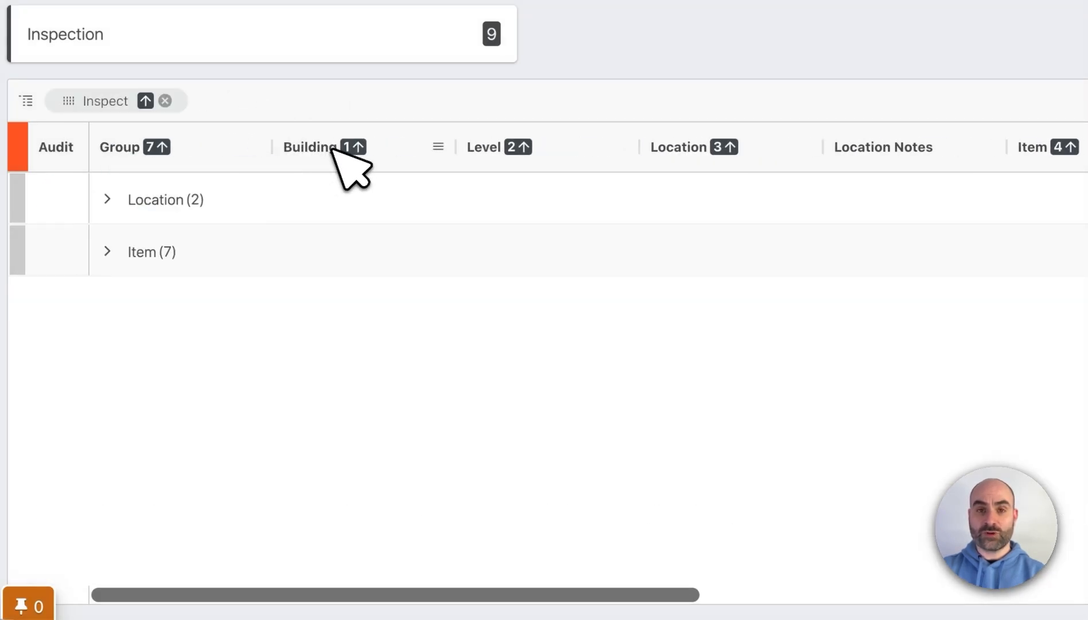
left_click(110, 200)
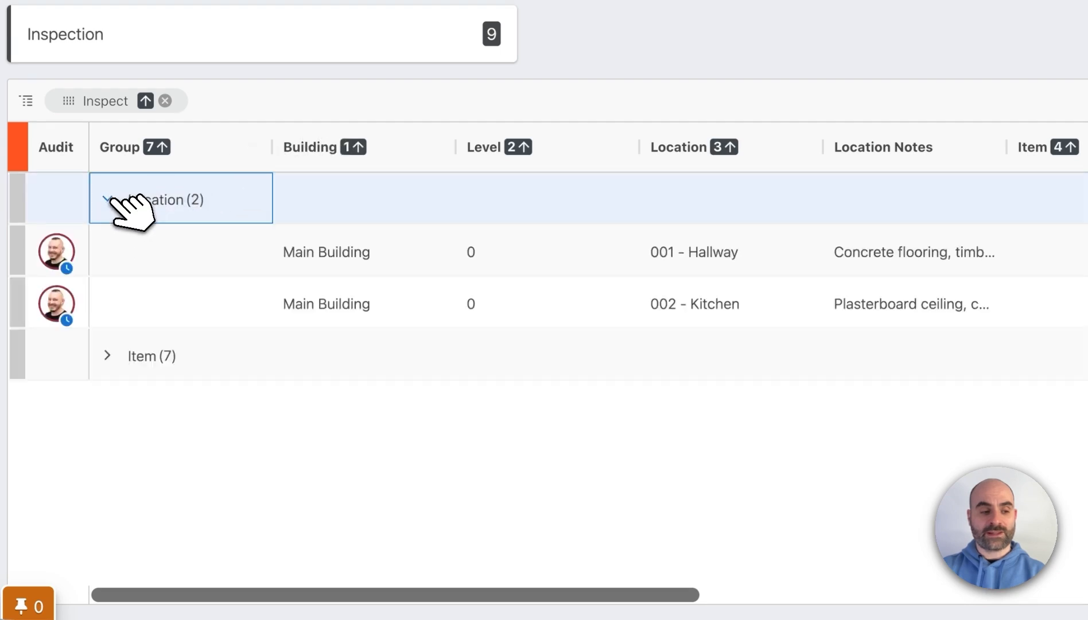
left_click(124, 363)
left_click(110, 355)
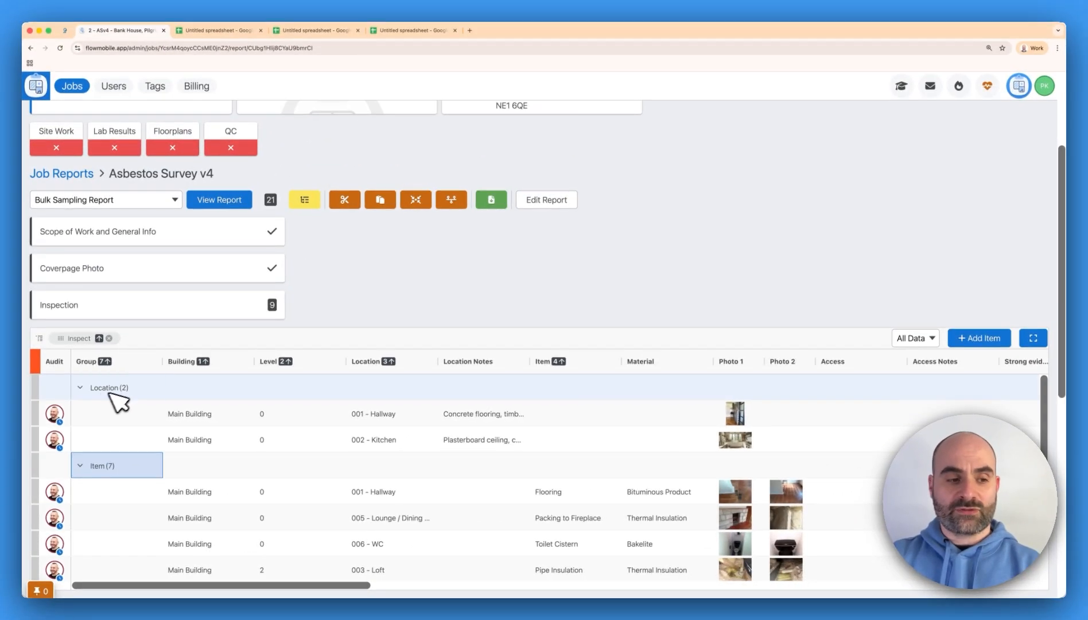
Step: Copy all grouped inspection rows from Group through Material and paste them at A1 of the third Google Sheets spreadsheet
left_click_drag(178, 205, 507, 303)
left_click_drag(281, 439, 648, 558)
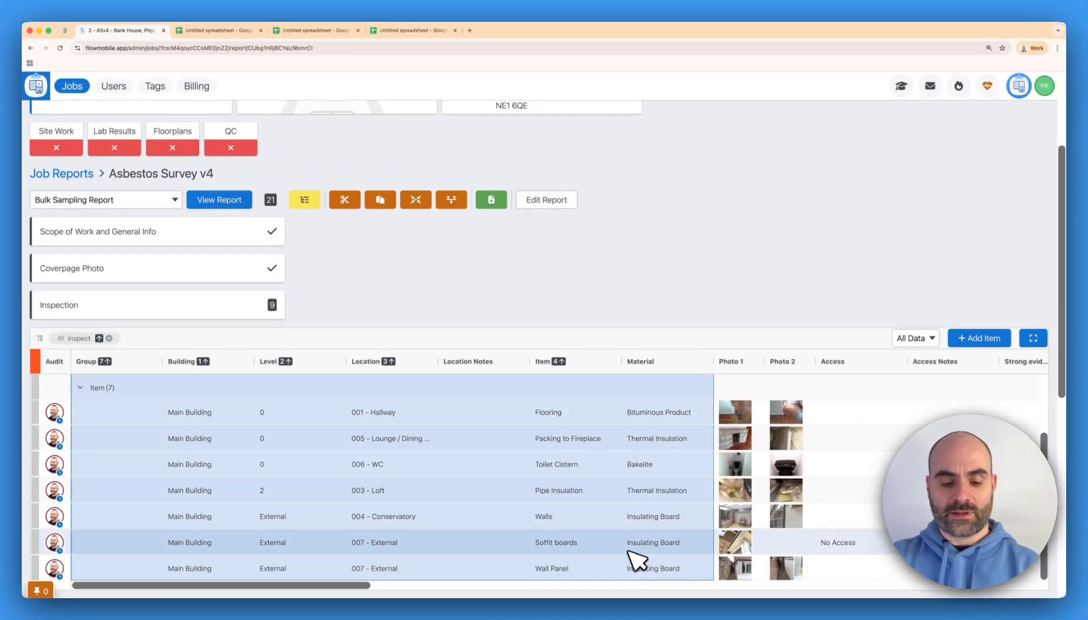
key("super+c")
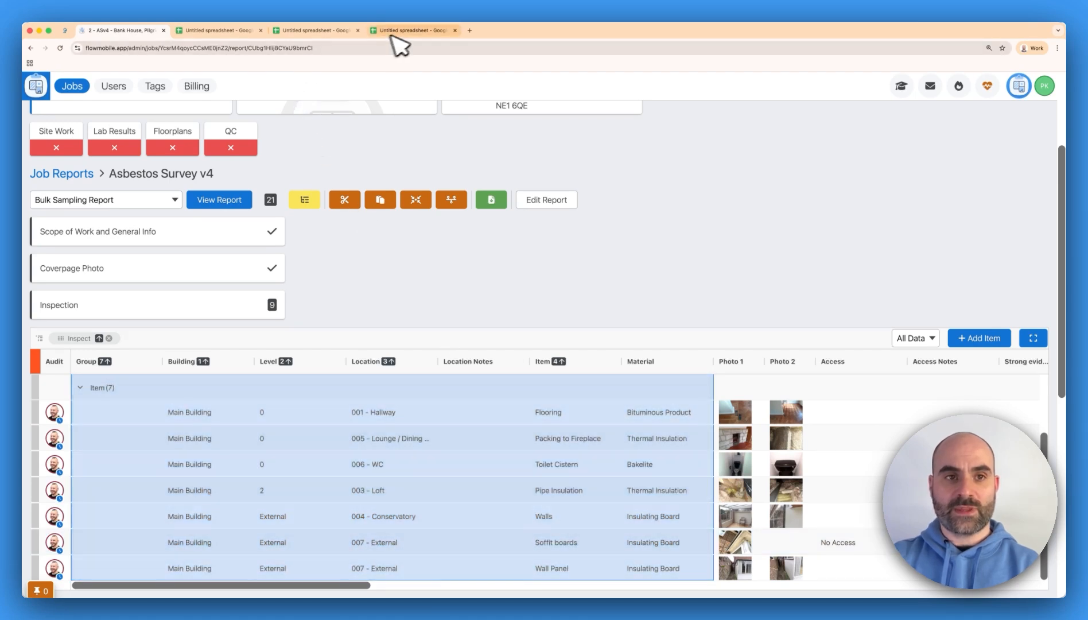
left_click(396, 31)
key("super+v")
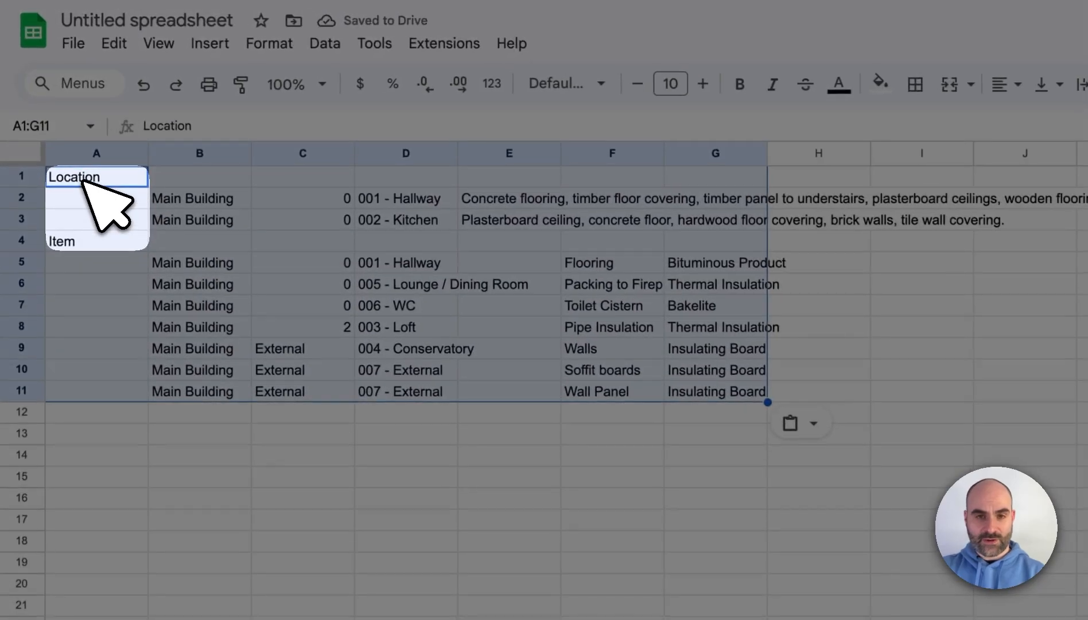
left_click(84, 179)
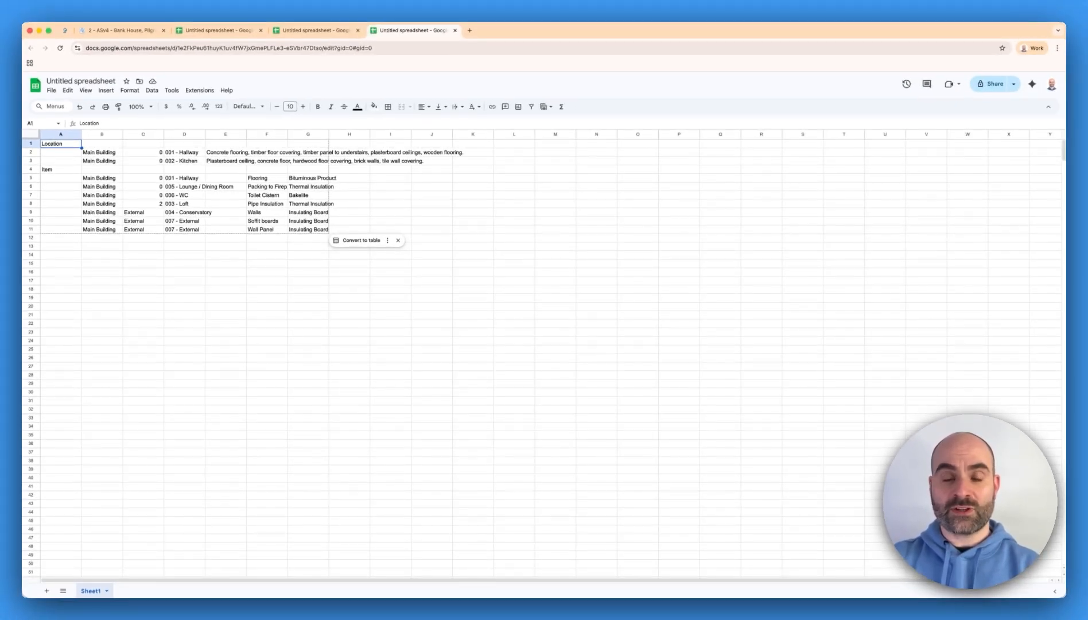
Step: Return to the Flow Mobile report, remove the Inspect row grouping and filter the inspection table to Sampled Items
left_click(124, 33)
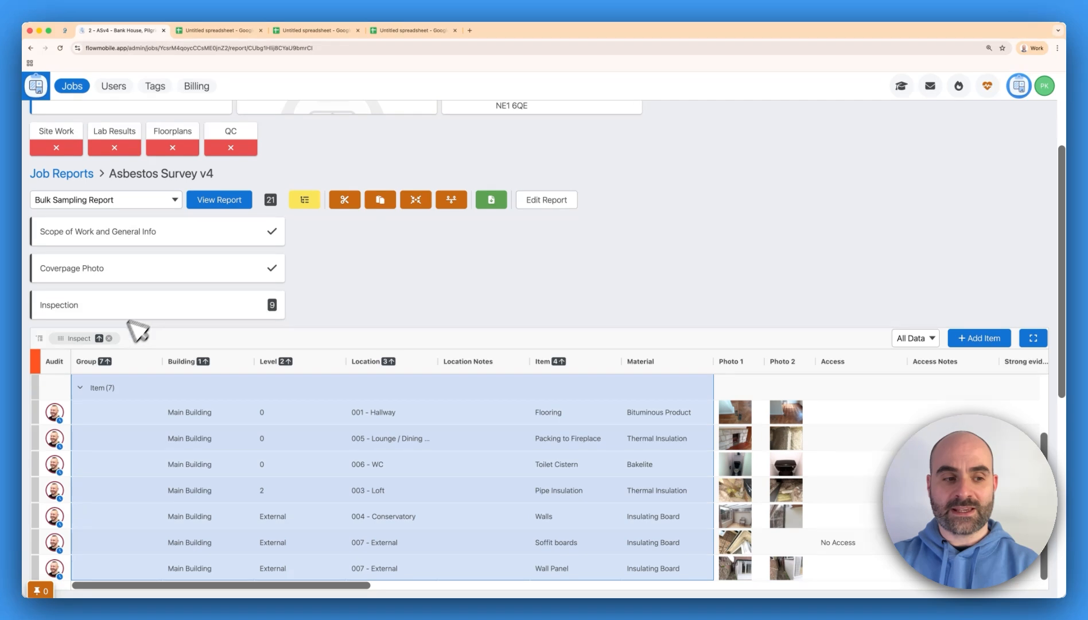
left_click(109, 338)
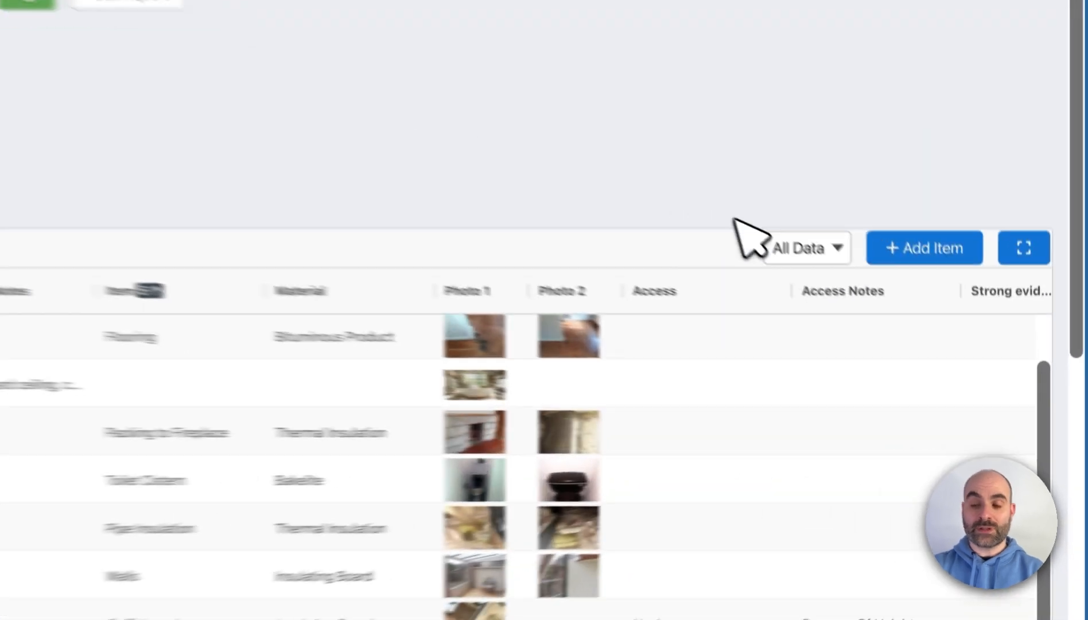
left_click(916, 338)
left_click(914, 334)
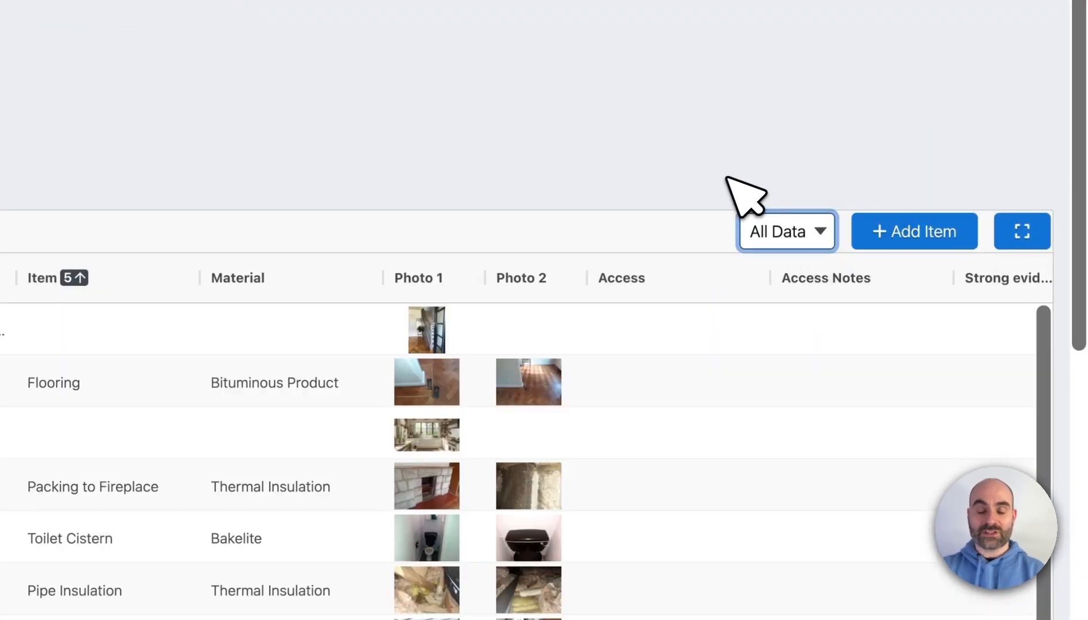
left_click(789, 233)
left_click(802, 280)
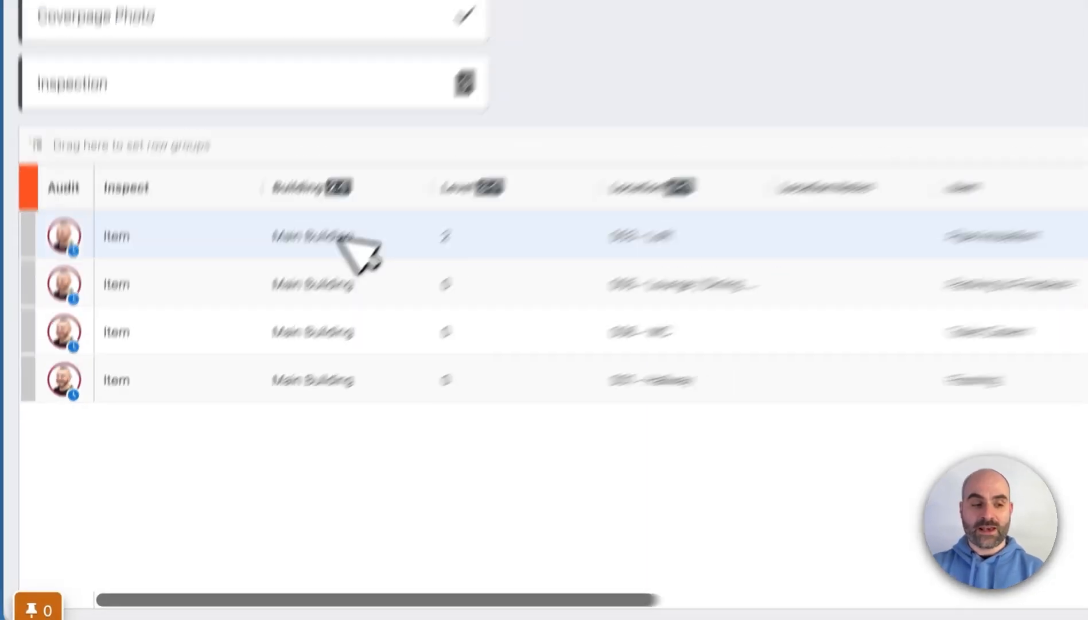
Step: Copy all sampled item rows from Inspect through Material and replace the third Google Sheets spreadsheet's contents with them, starting at A1
left_click_drag(132, 208, 1087, 357)
key("cmd+c")
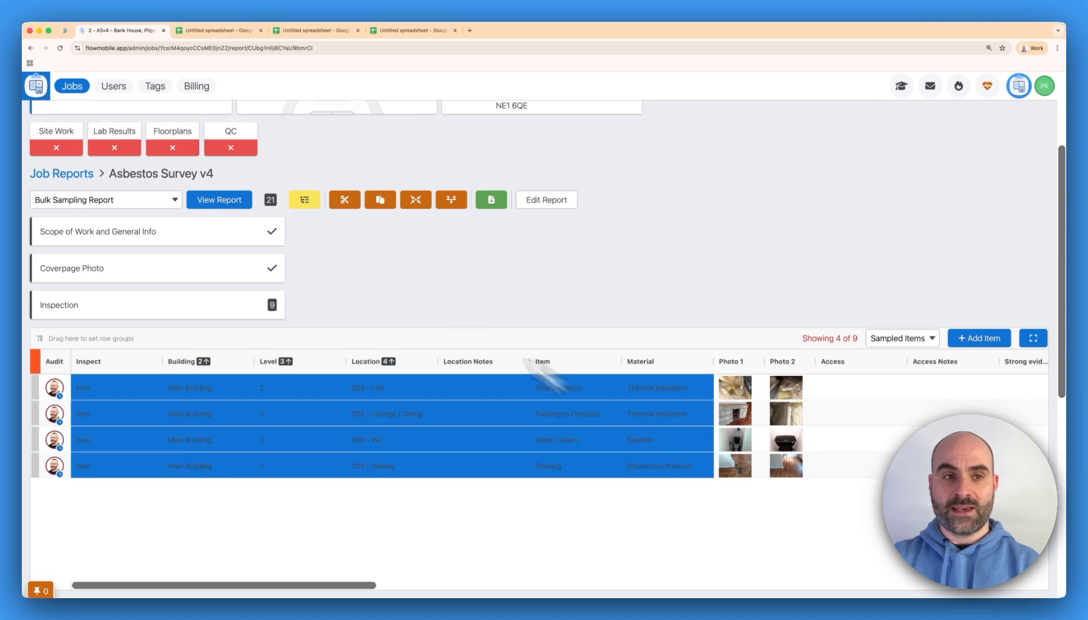
left_click(396, 32)
left_click(388, 205)
key("cmd+a")
key("Delete")
key("cmd+v")
left_click(716, 279)
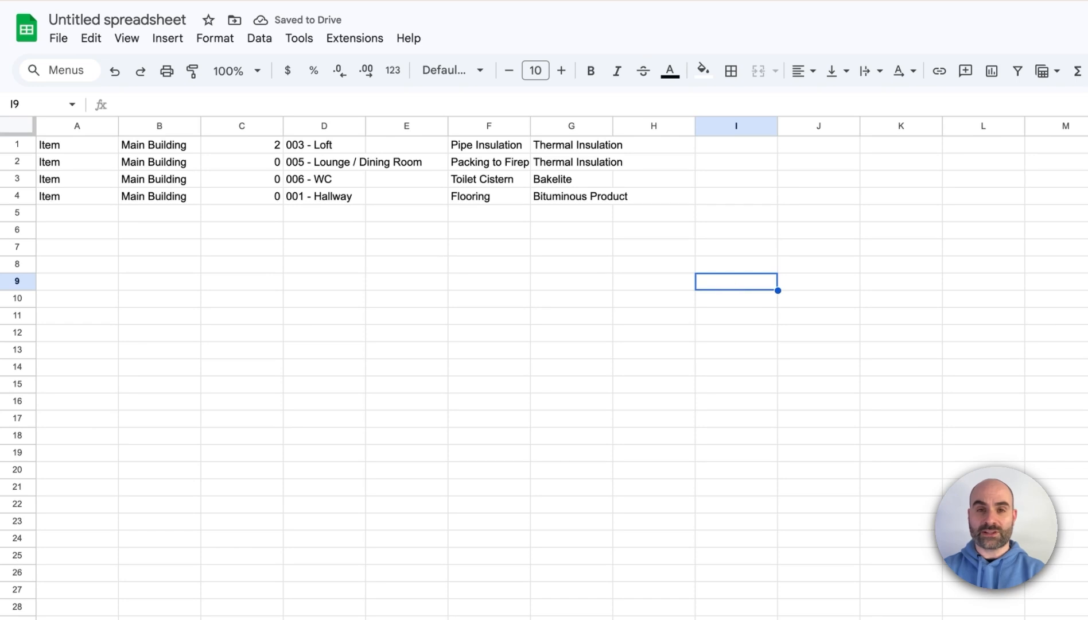
Step: Return to the Flow Mobile report, then close and reopen the Inspection section to reload its table
left_click(122, 32)
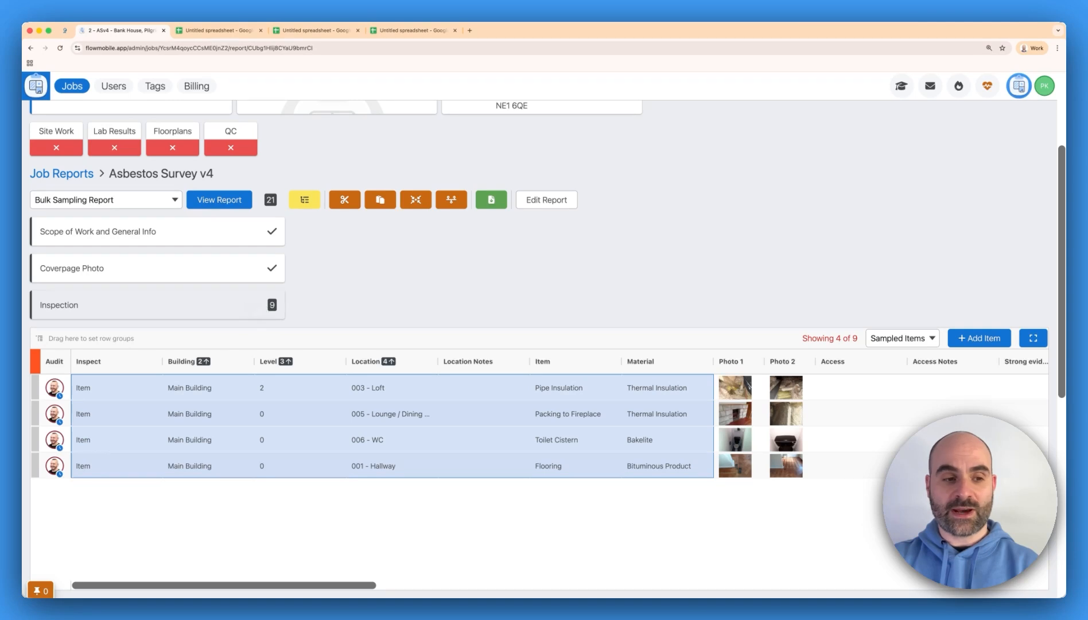
left_click(256, 312)
left_click(259, 311)
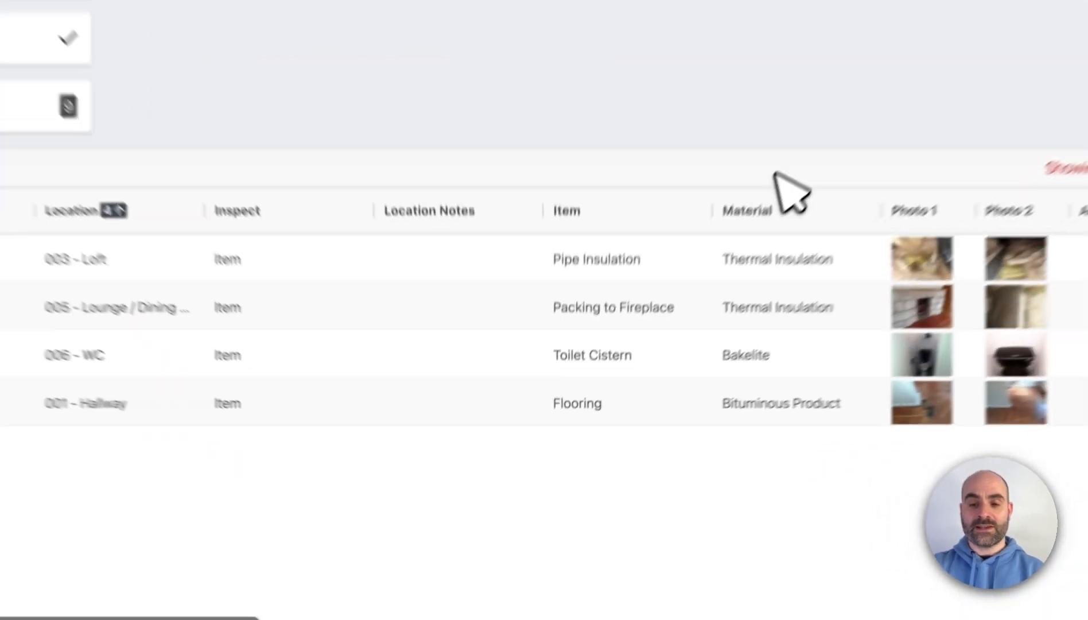
Step: Hide all inspection table columns except Building, Level, Location and Item
left_click(694, 209)
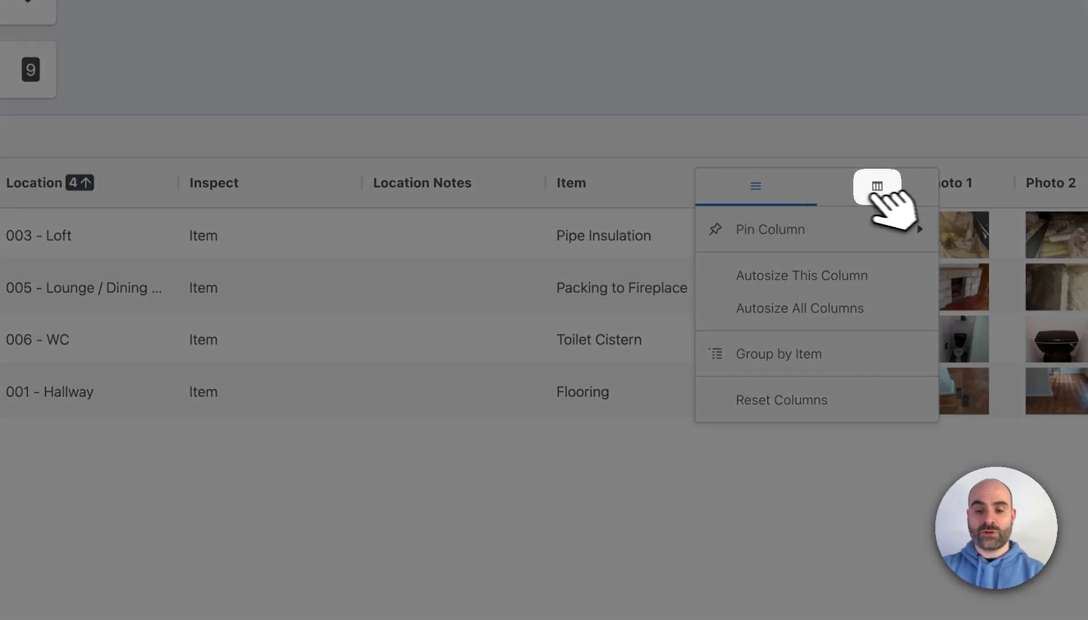
left_click(849, 214)
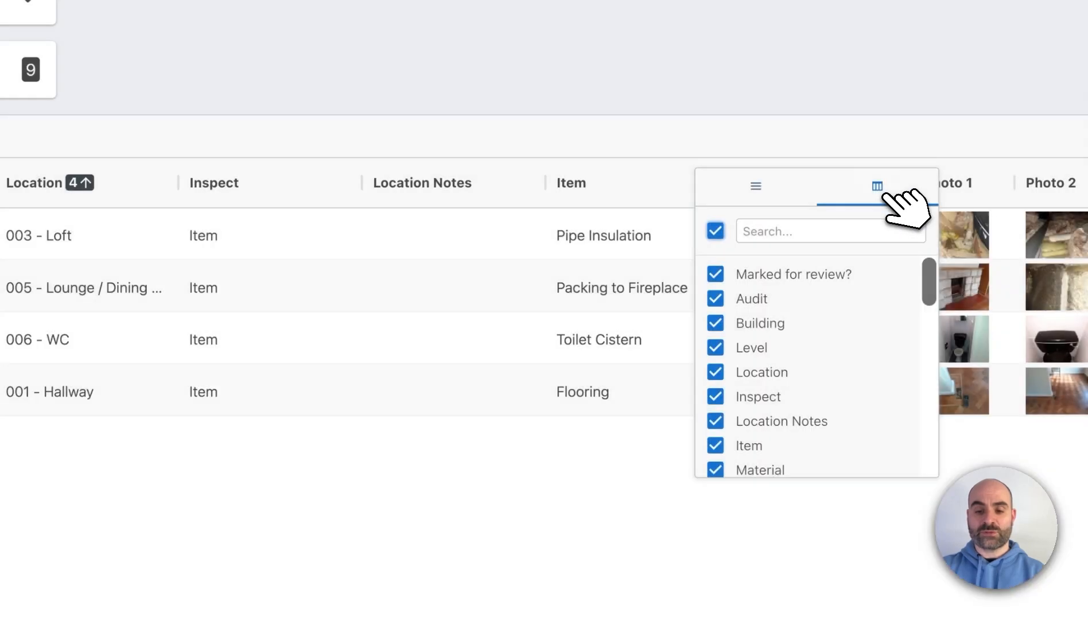
left_click(716, 231)
left_click(717, 322)
left_click(717, 347)
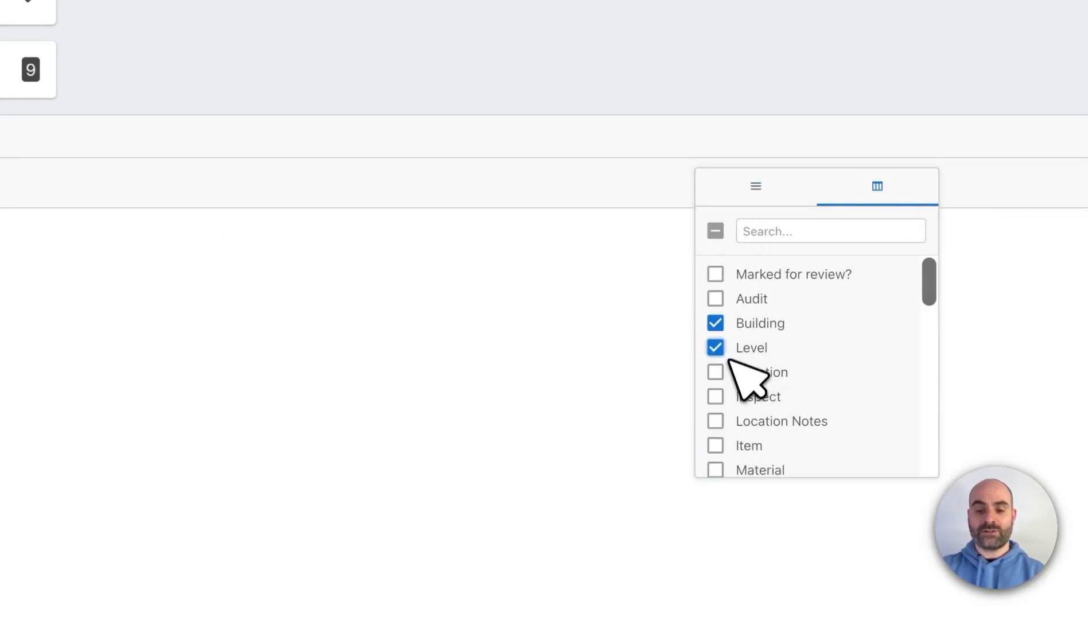
left_click(722, 372)
left_click(720, 446)
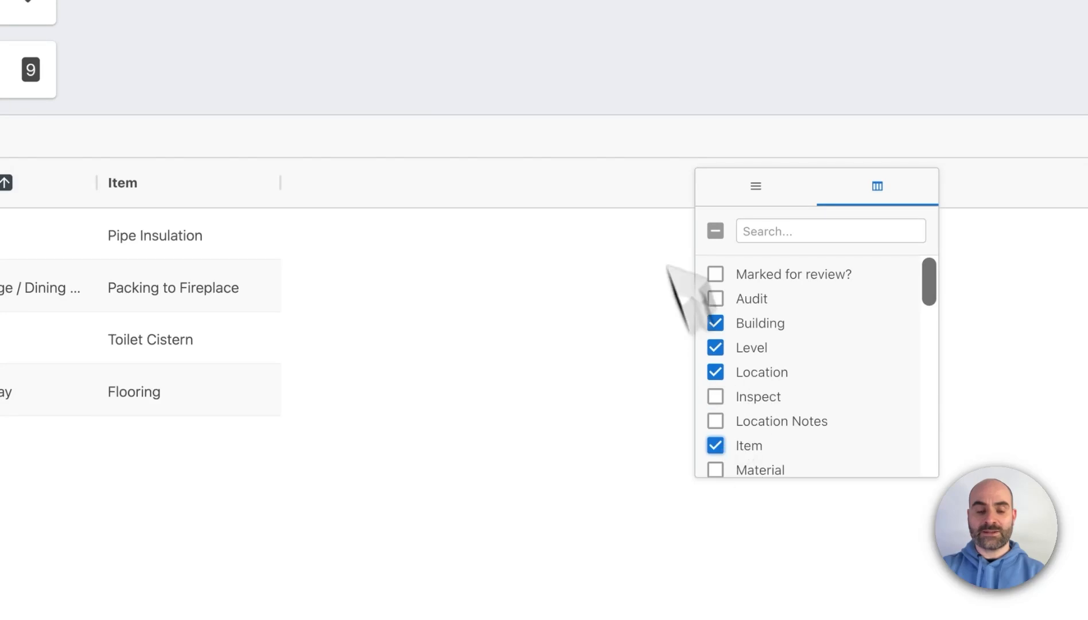
left_click(606, 61)
Step: Copy all sampled item rows from Building through Item and replace the third Google Sheets spreadsheet's contents with them, starting at A1
left_click_drag(135, 208, 624, 360)
key("super+c")
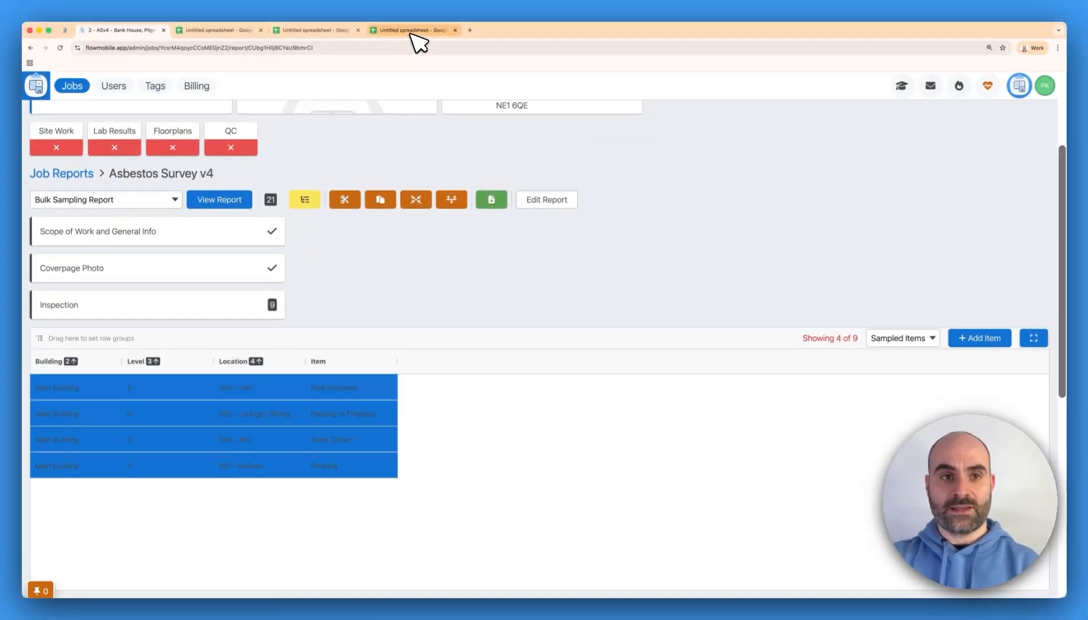
left_click(410, 31)
key("super+a")
key("Delete")
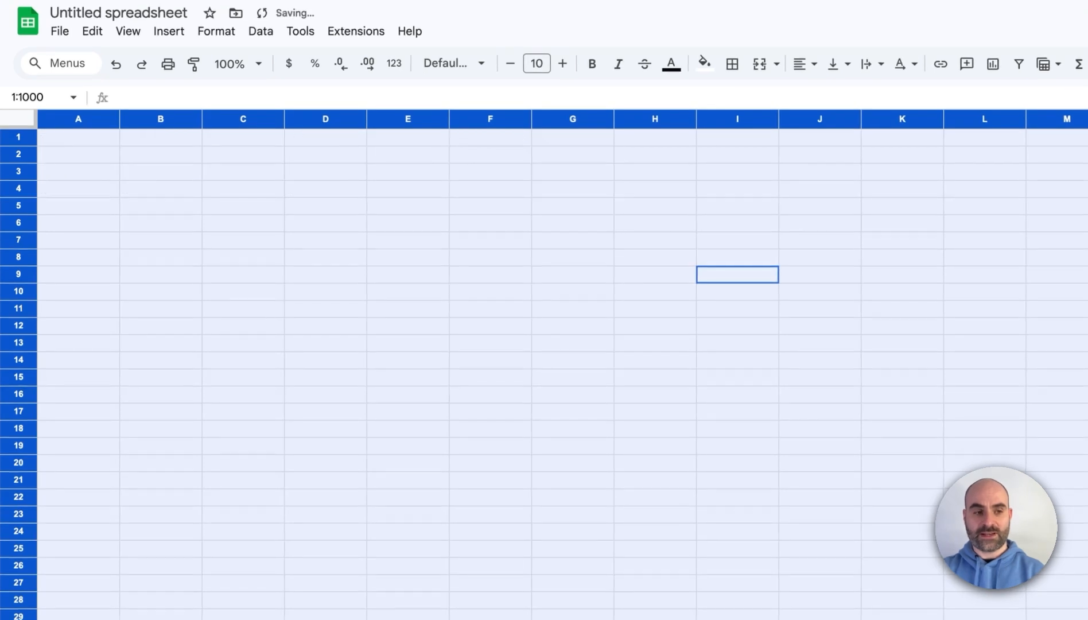
key("super+v")
left_click(567, 275)
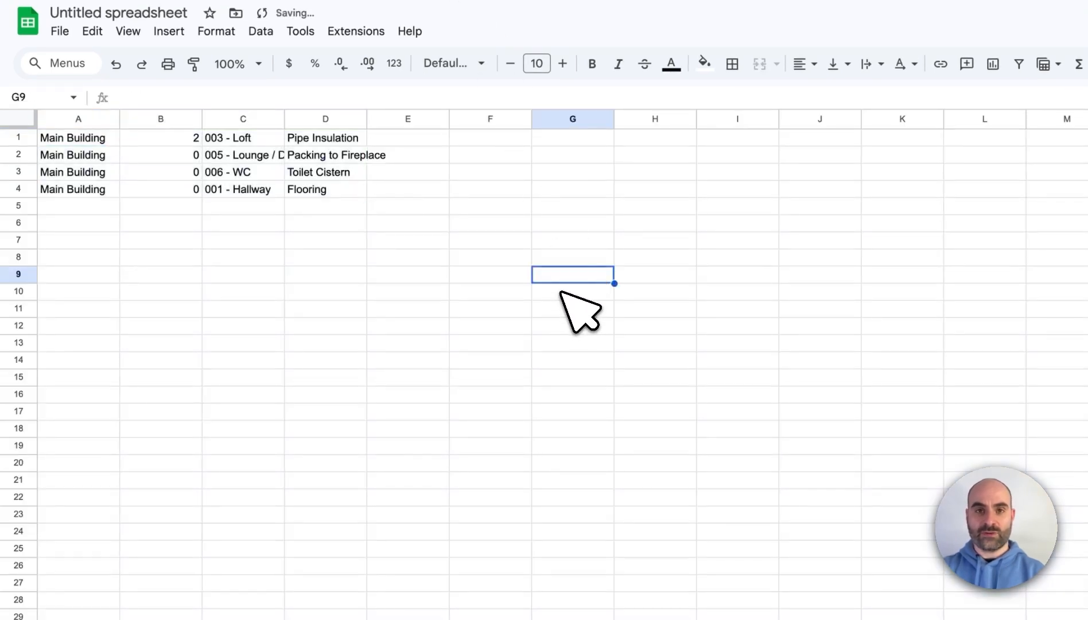